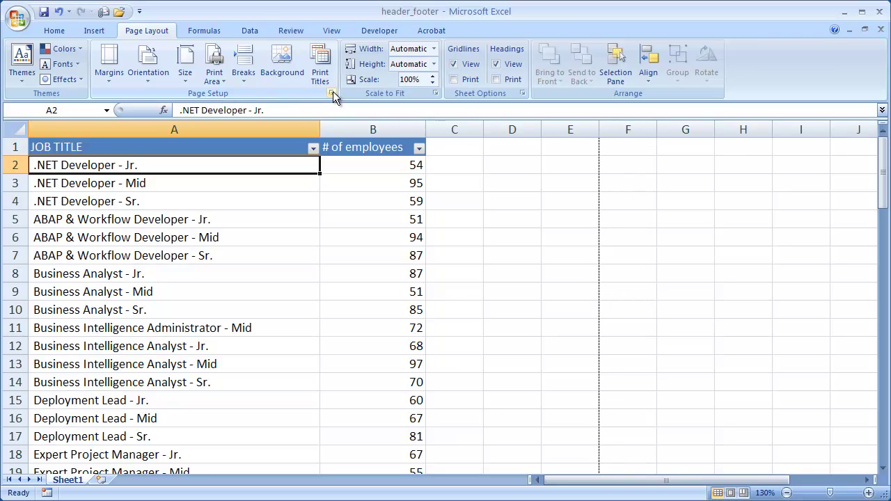
Step: Open the page setup's header and footer settings and turn off the Different first page option
click(332, 92)
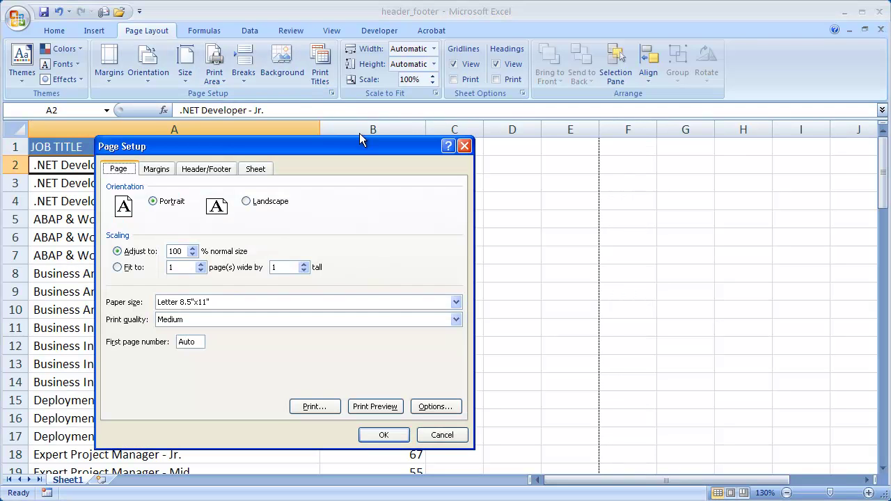
drag(221, 143, 485, 152)
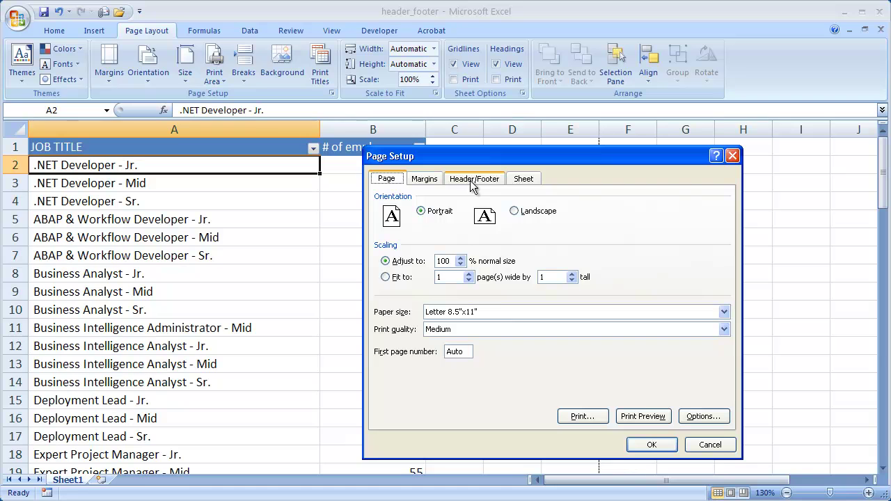
click(475, 180)
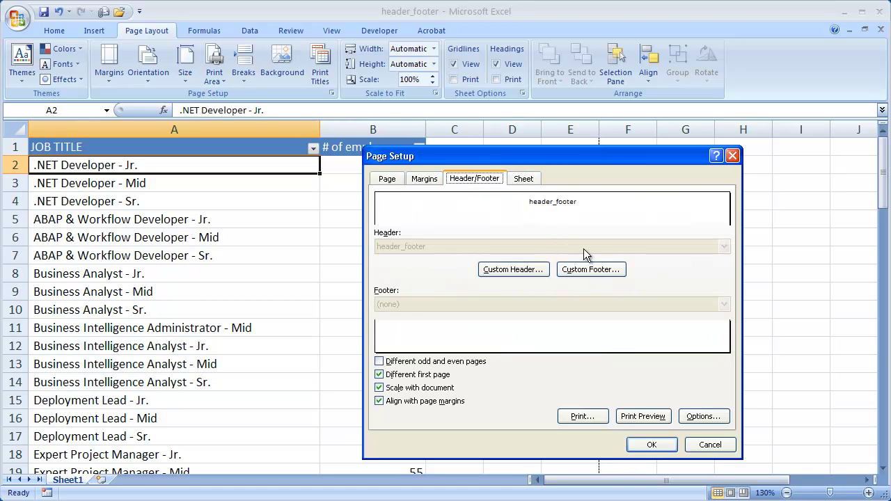
click(380, 375)
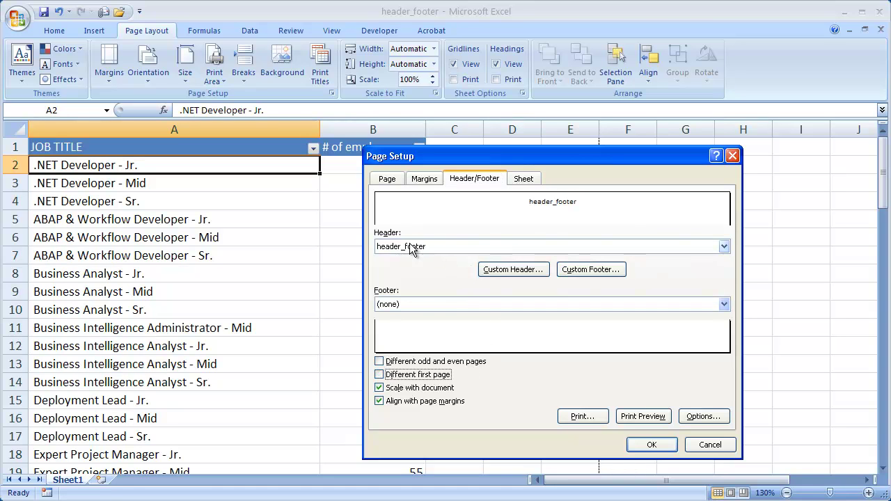
Step: Set the preset header to Sheet1 and the preset footer to Page 1 of ?
click(722, 247)
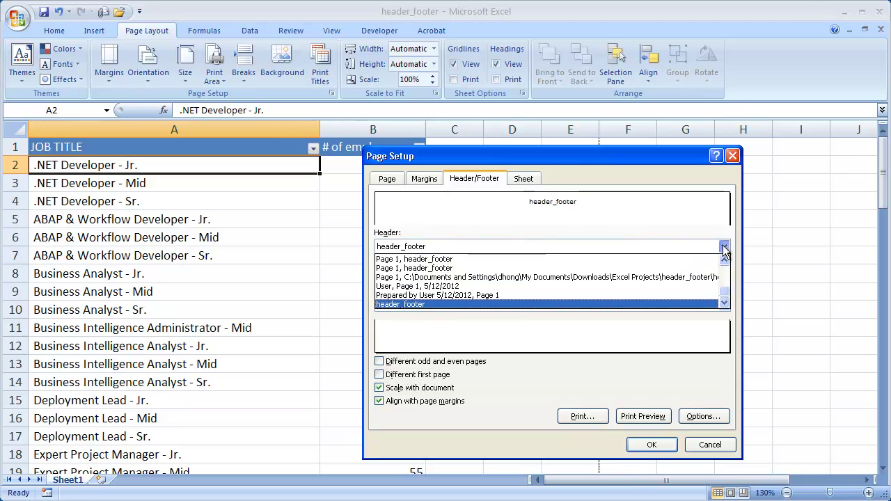
drag(729, 282, 724, 260)
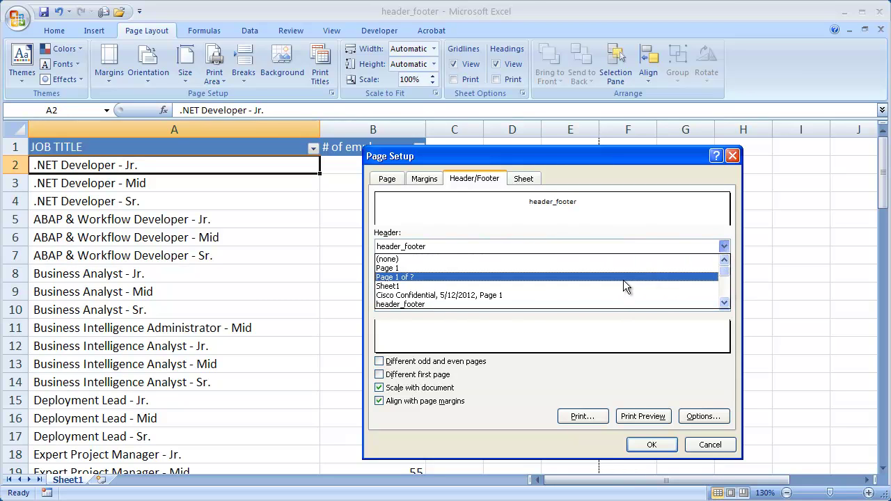
click(605, 286)
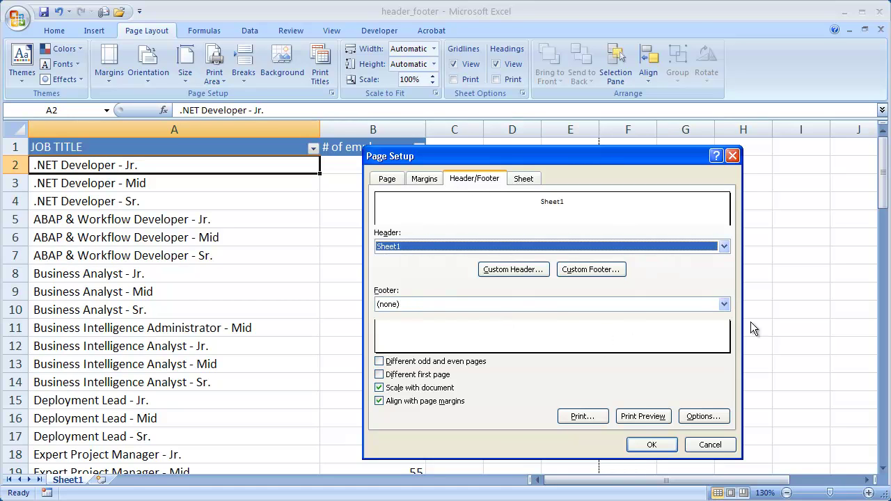
click(721, 306)
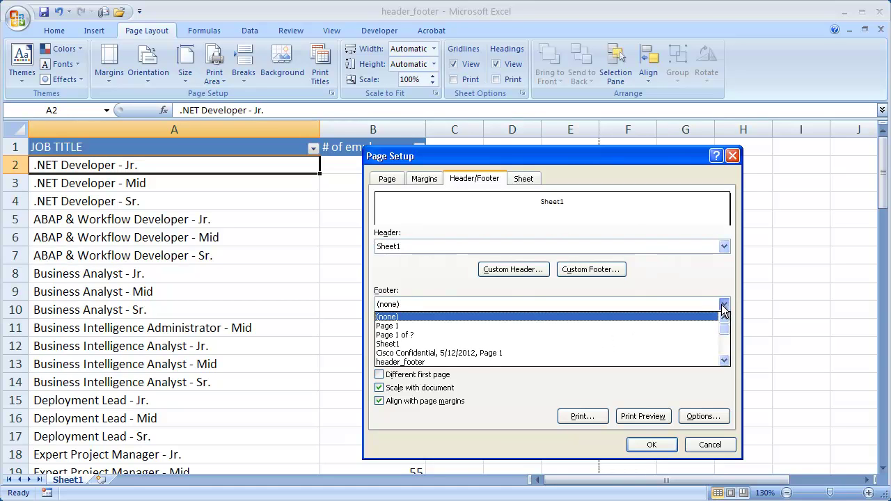
click(698, 335)
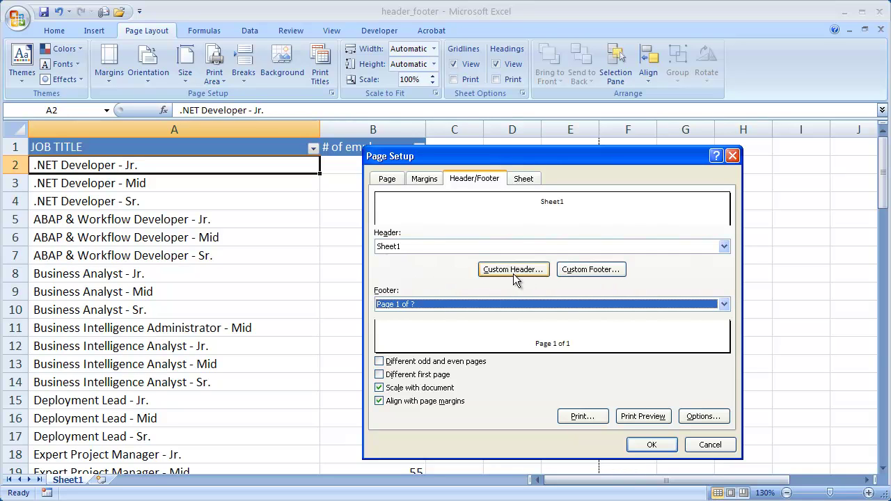
Step: Reset both the preset header and the preset footer to (none)
click(724, 246)
click(608, 259)
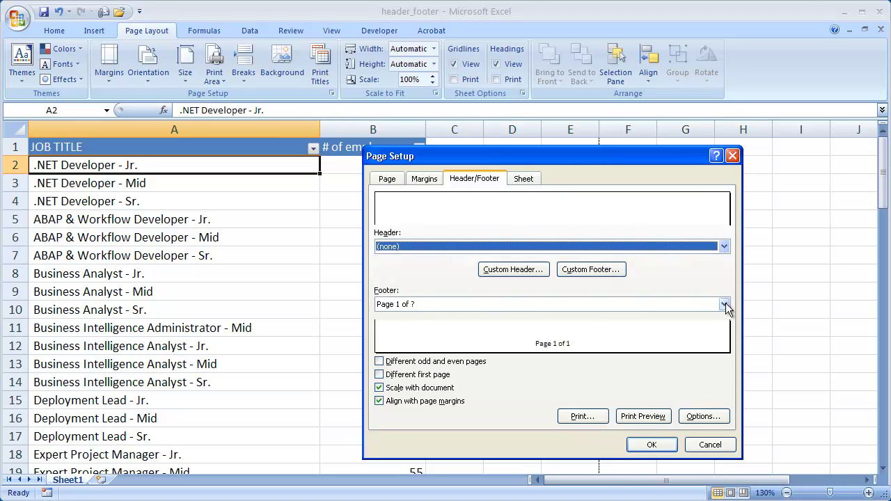
click(724, 304)
click(690, 316)
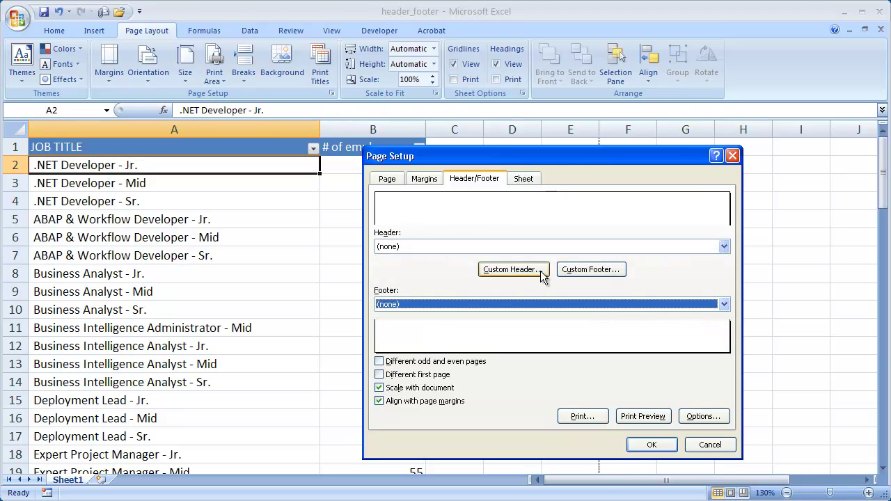
Step: Create a custom header with the date in the left section and the file name in the center section
click(505, 269)
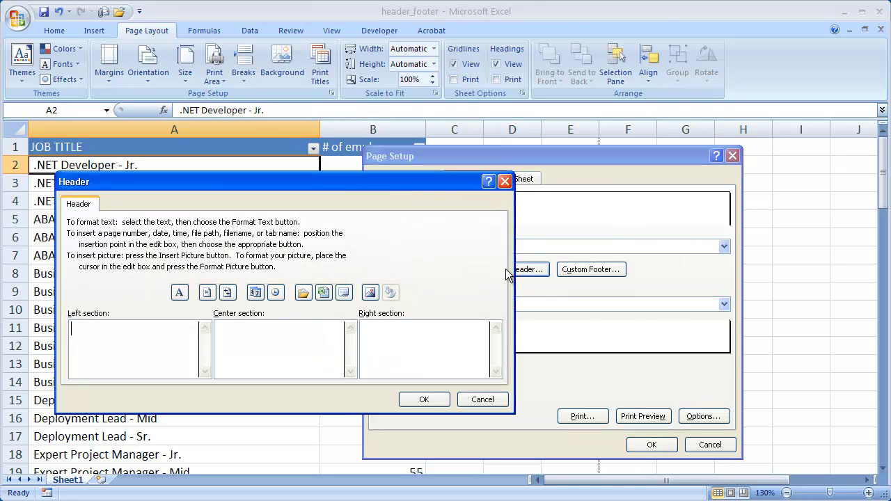
drag(388, 182, 535, 187)
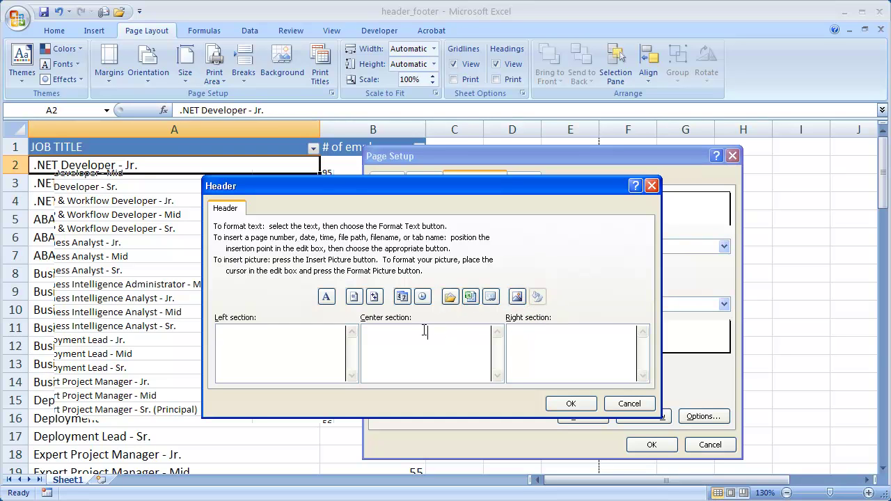
click(470, 296)
click(402, 297)
click(573, 402)
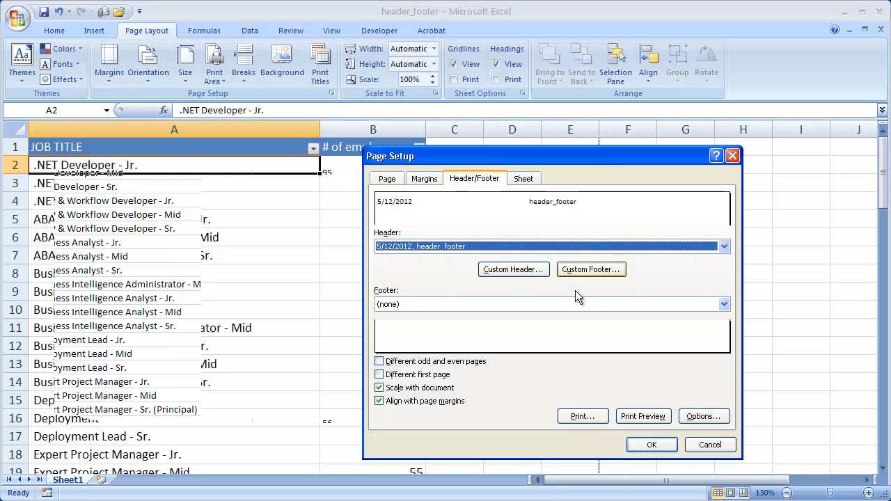
Step: Create a custom footer whose right section reads "&[Page]of &[Pages]"
click(578, 270)
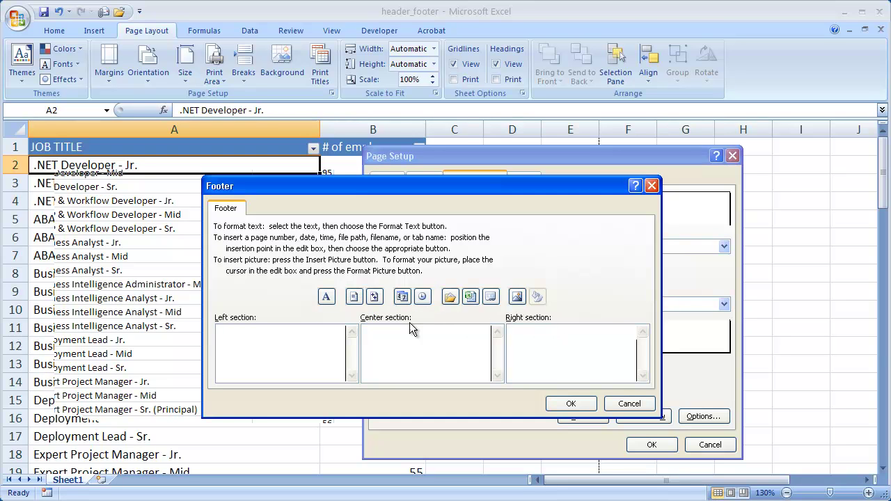
click(353, 296)
text(of)
click(374, 296)
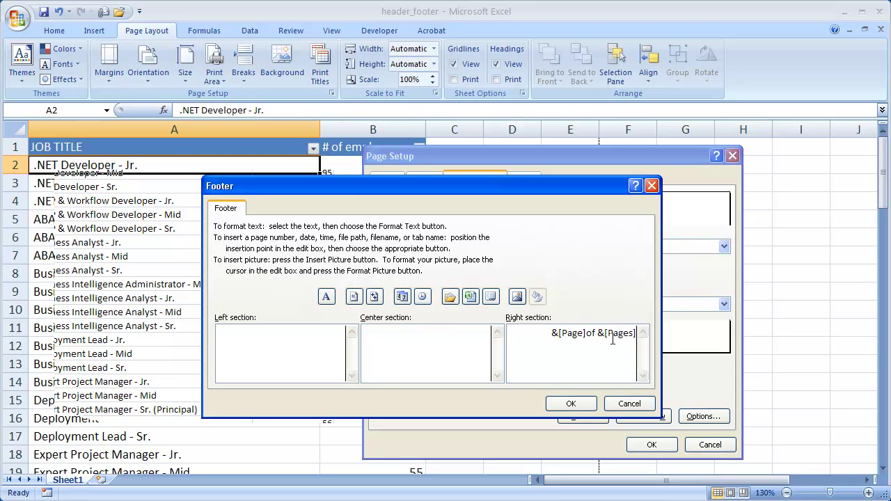
click(571, 404)
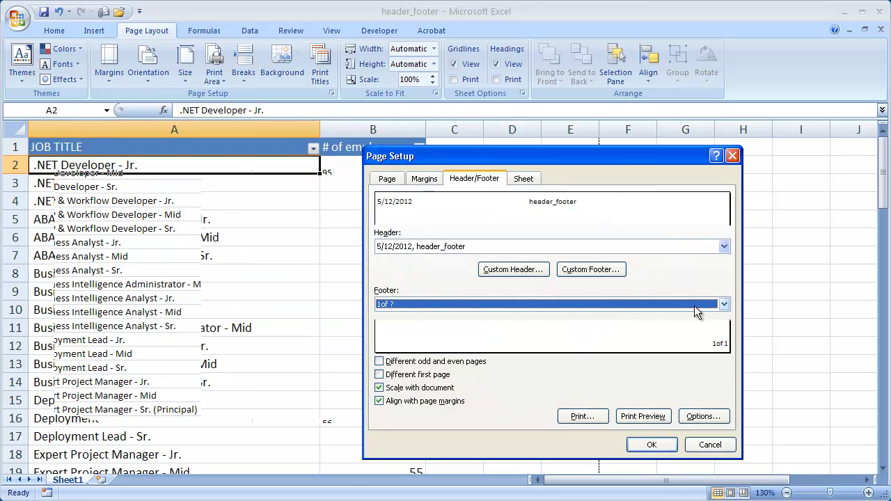
Step: Check the header and footer on both pages in the print preview, then return to the worksheet
click(644, 416)
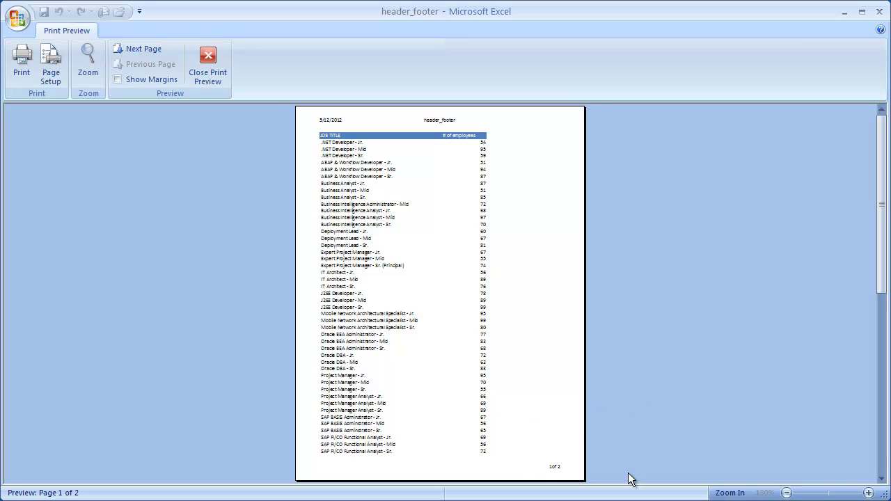
click(881, 459)
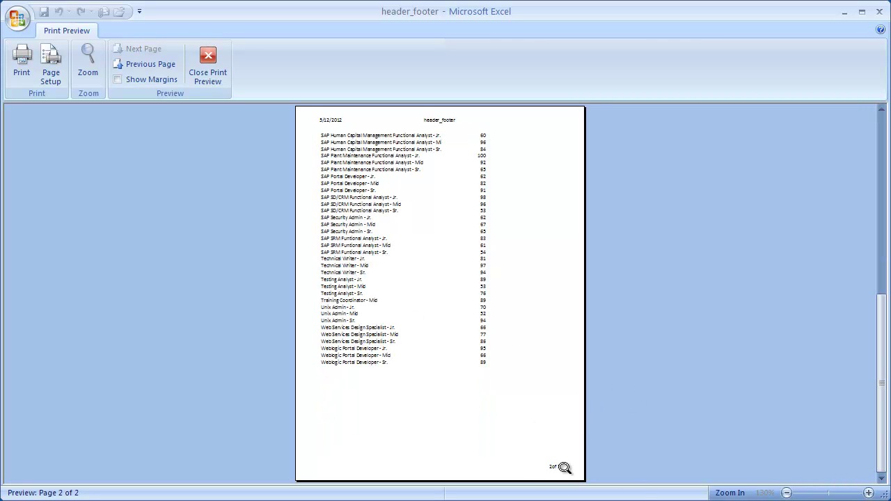
click(211, 51)
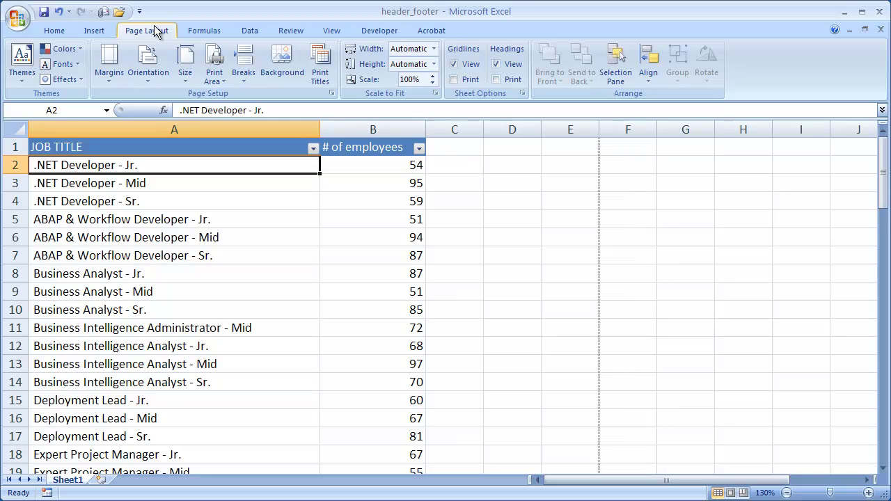
Step: Remove the custom header and footer by setting both to (none) in the page setup and apply the change
click(331, 93)
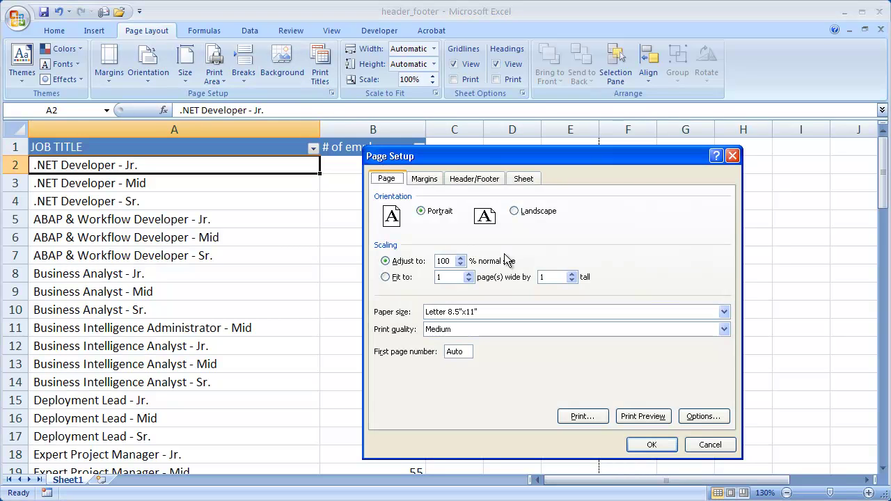
click(468, 180)
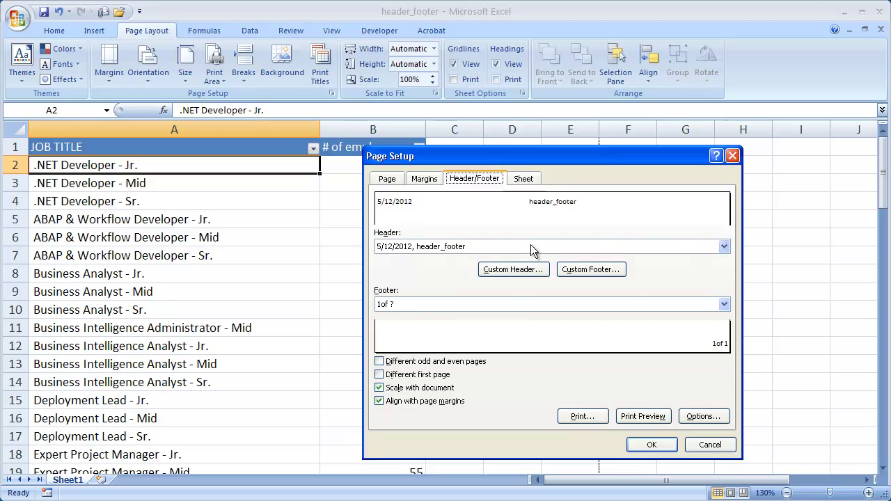
click(724, 247)
scroll(729, 299, up, 4)
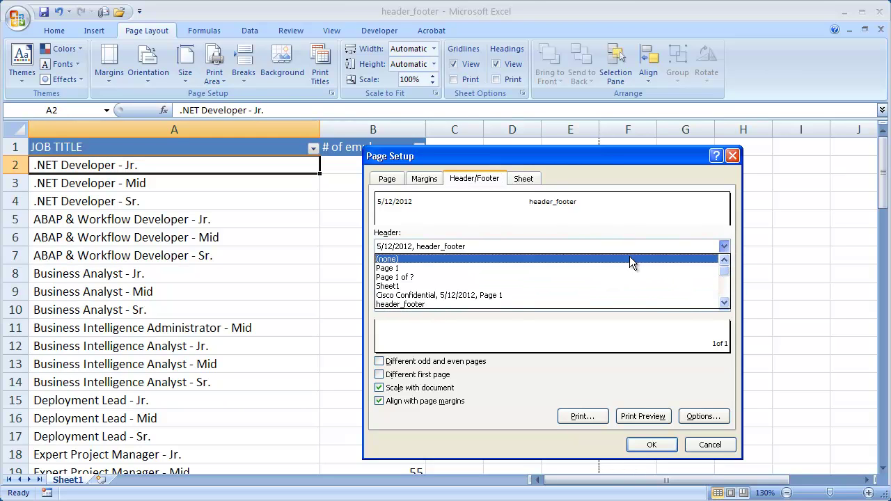
click(631, 258)
click(724, 304)
scroll(696, 327, up, 5)
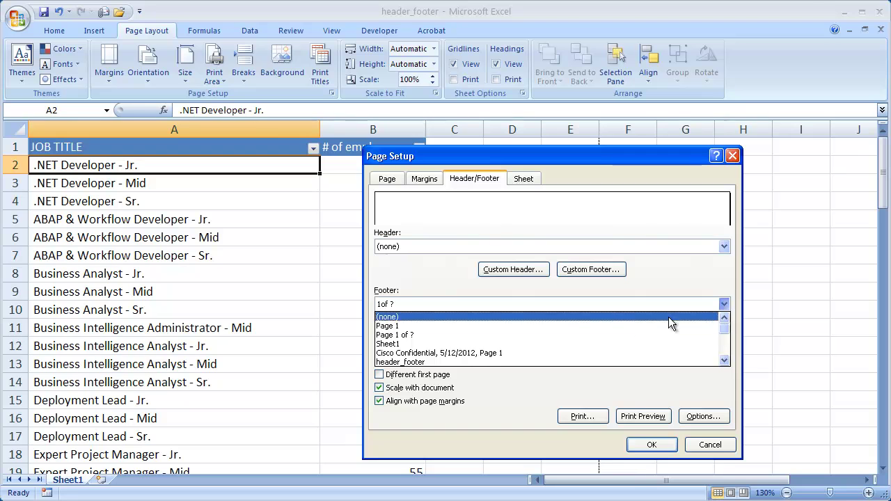
click(635, 317)
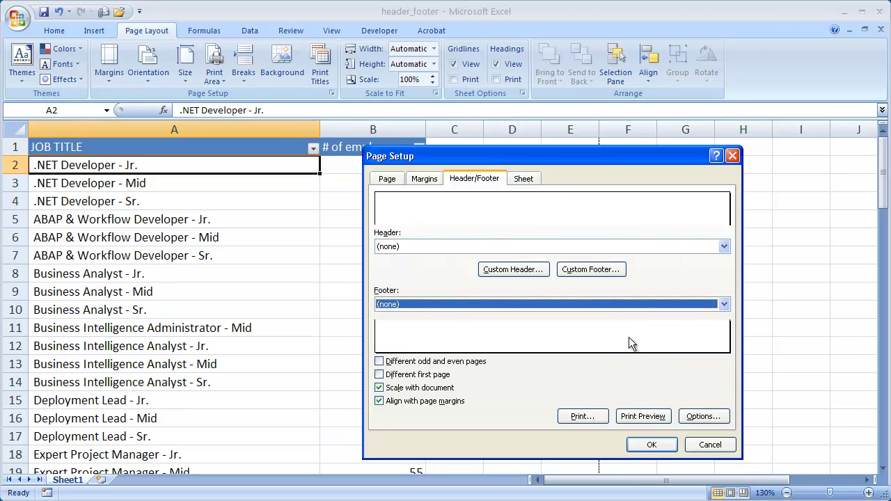
click(653, 442)
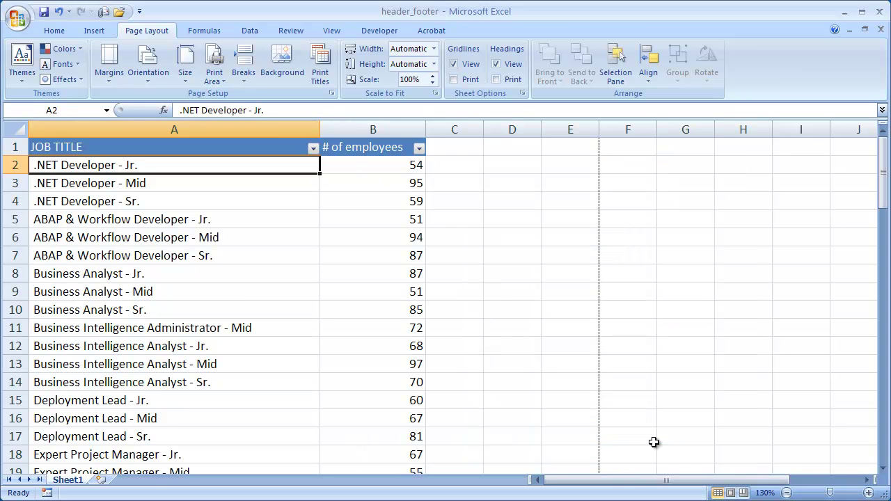
Step: Switch the worksheet to Page Layout view and insert the current date and current time in the center header section
click(329, 29)
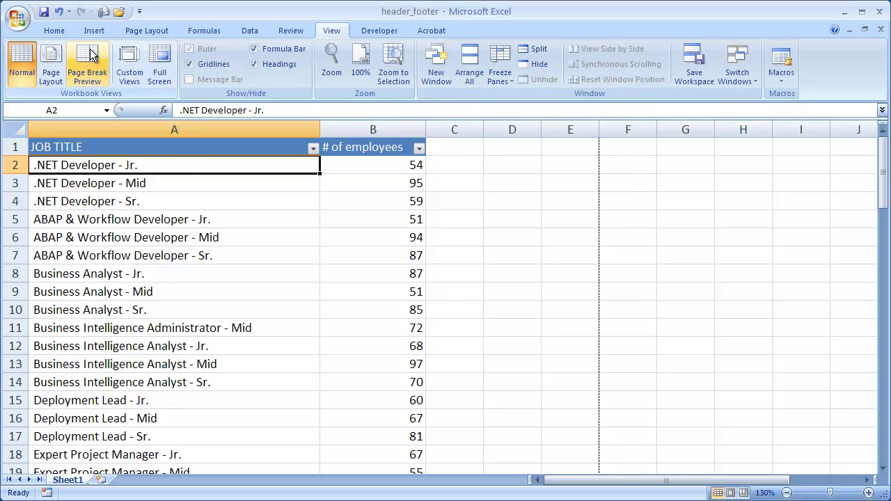
click(49, 70)
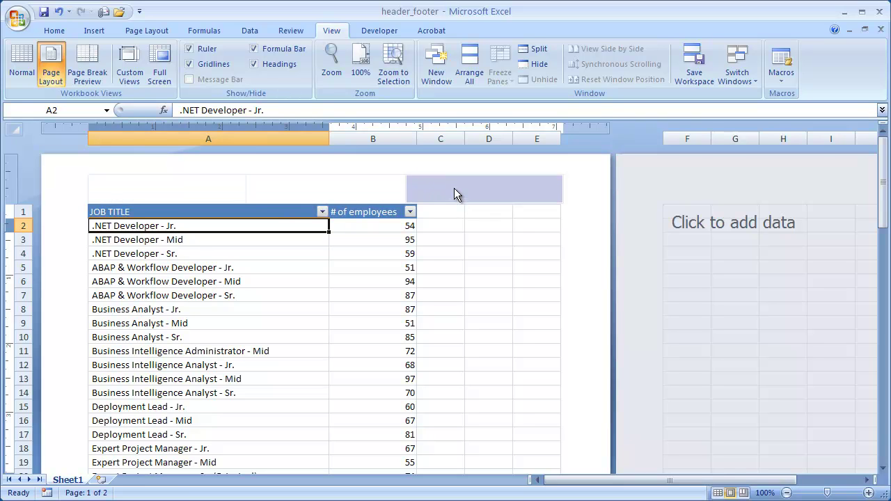
click(306, 189)
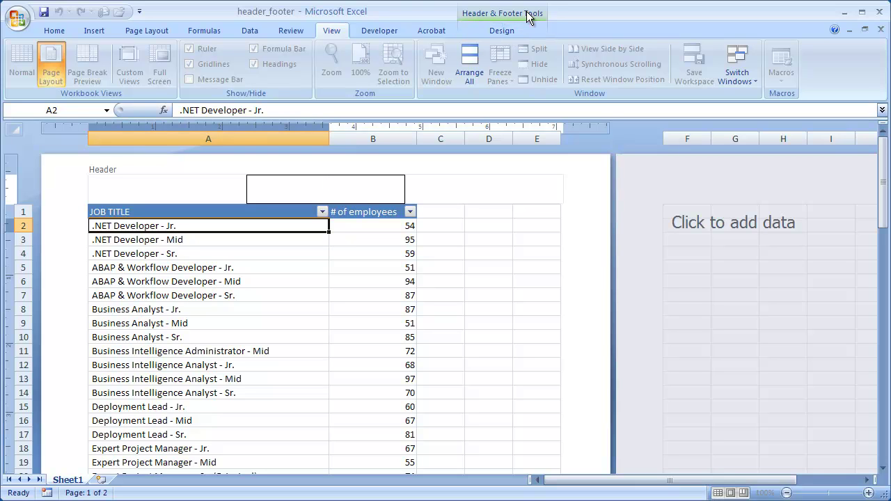
click(500, 29)
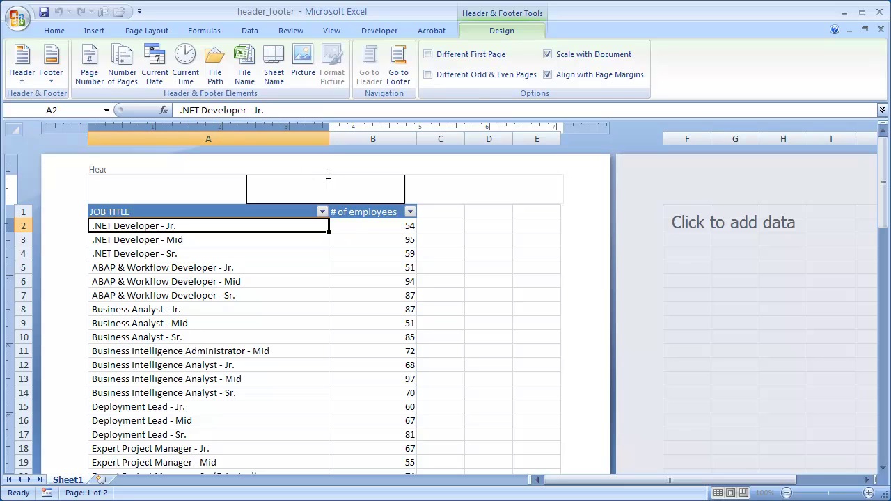
click(154, 66)
click(185, 66)
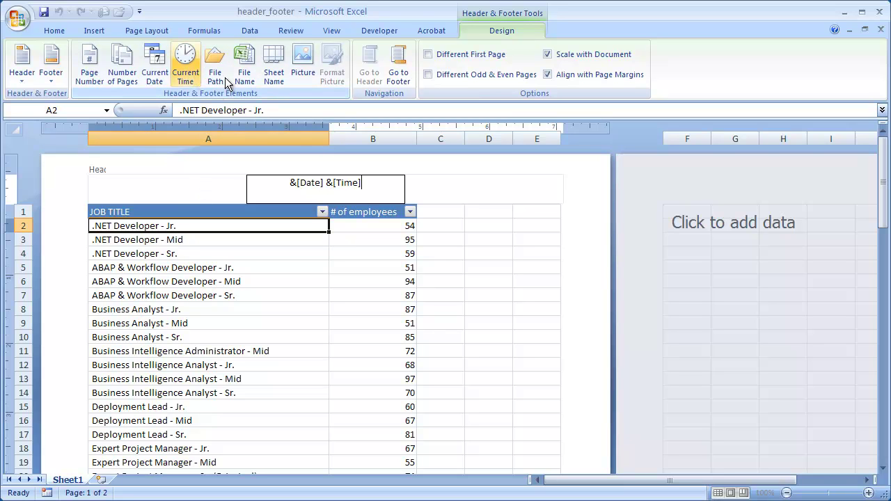
Step: Go to the page footer and insert the page number in its right section
click(400, 67)
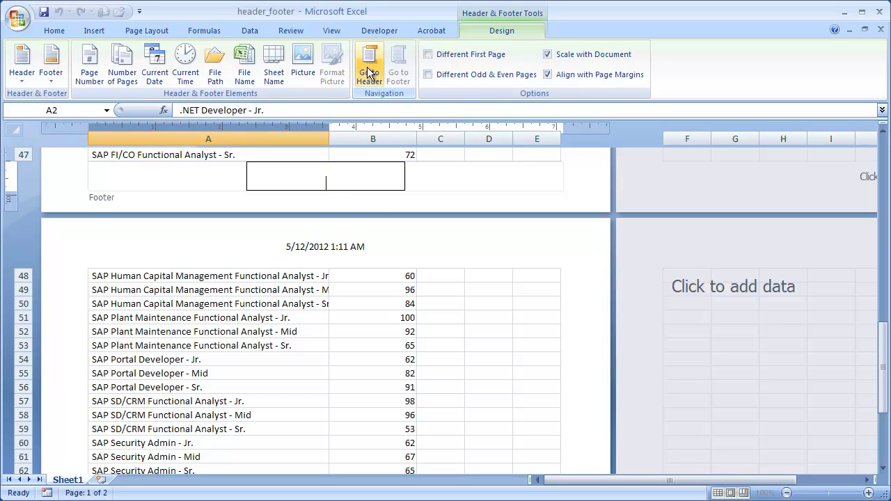
click(302, 176)
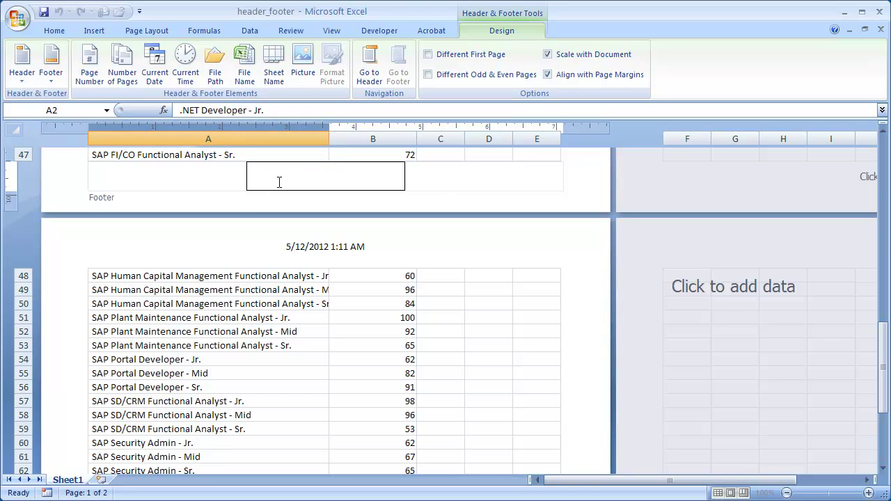
click(485, 173)
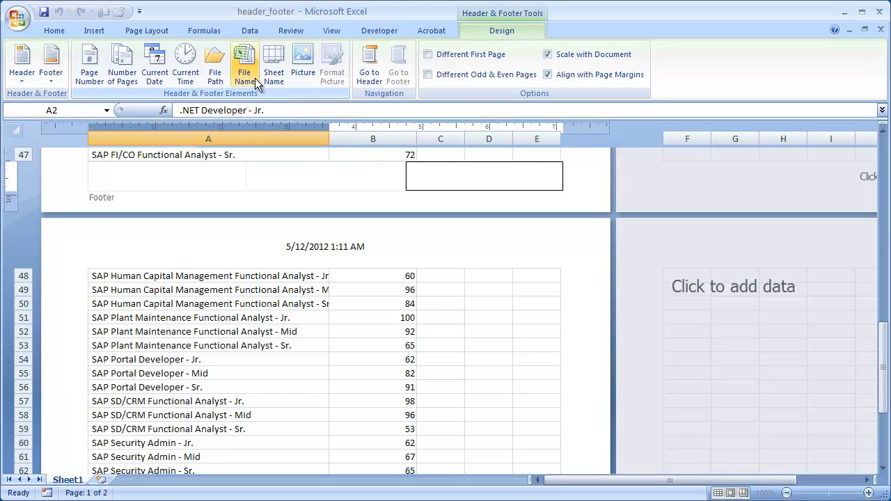
click(88, 72)
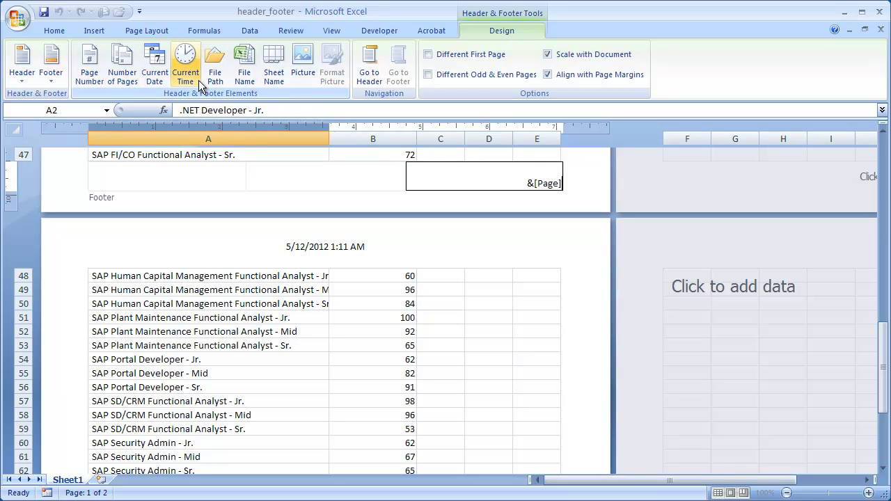
Step: Extend the right footer section with "of" and the number of pages, then check the footer and go back to the first page's header
text(of)
click(128, 68)
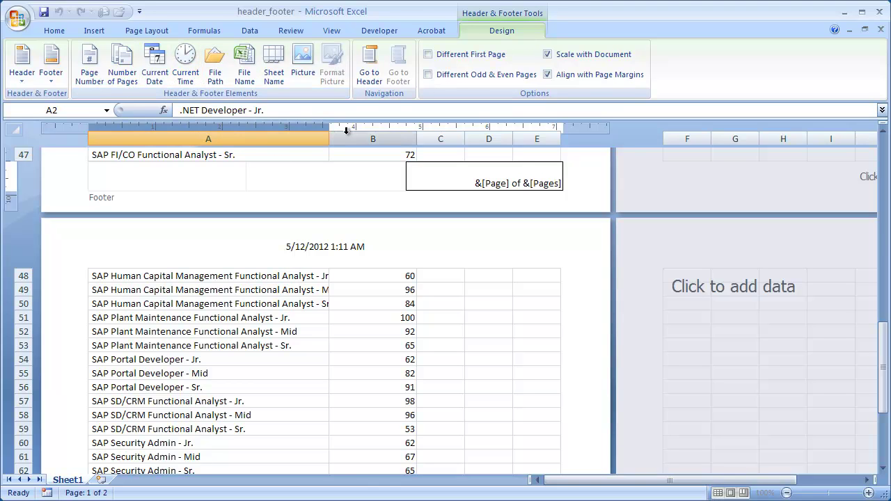
click(369, 72)
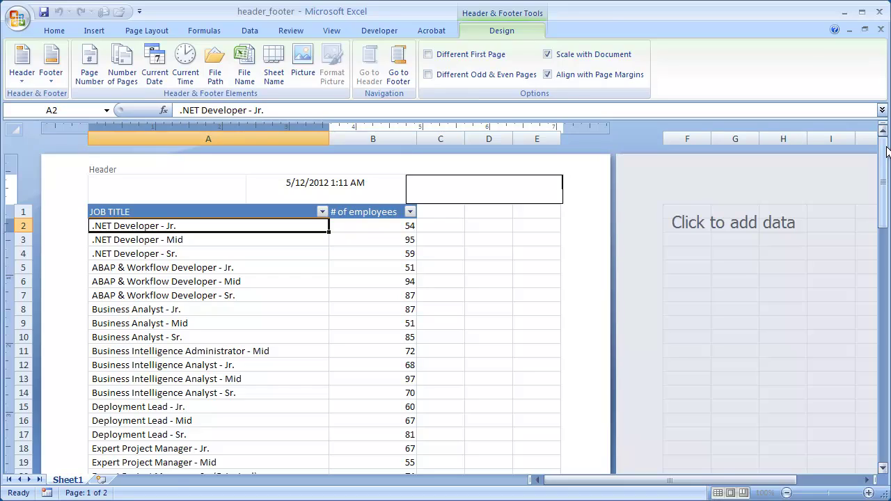
drag(887, 152, 887, 440)
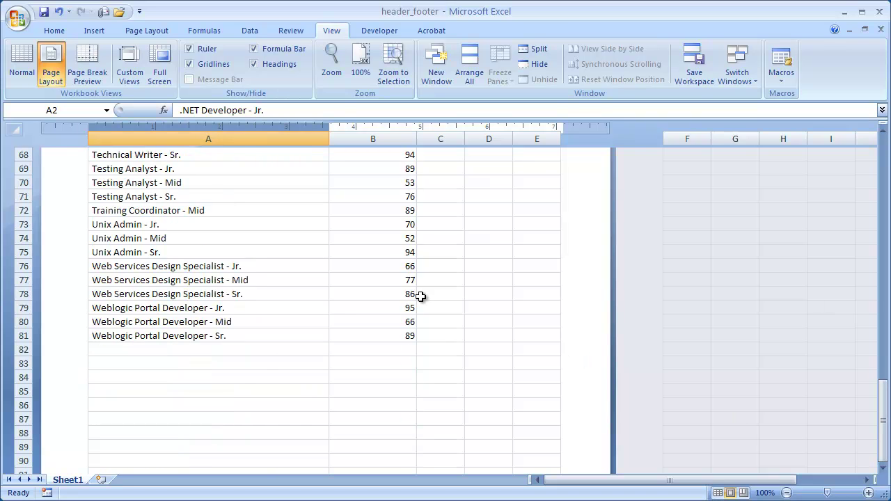
scroll(421, 296, down, 8)
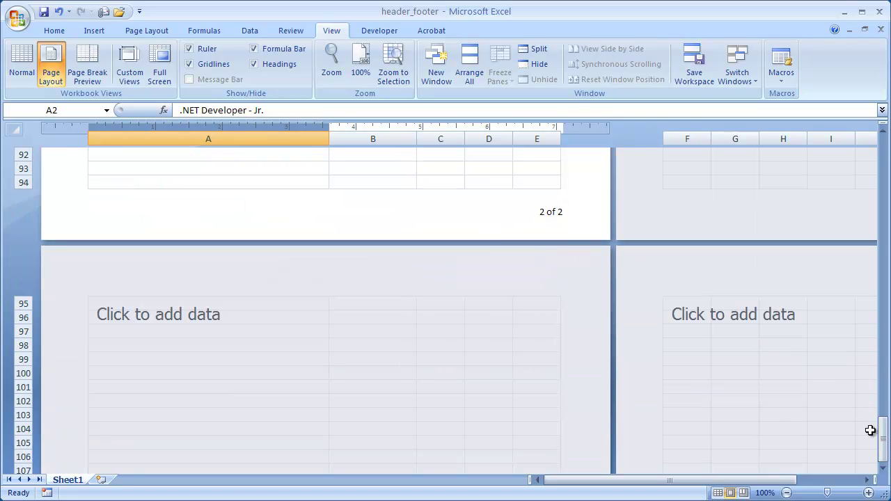
drag(883, 440, 879, 149)
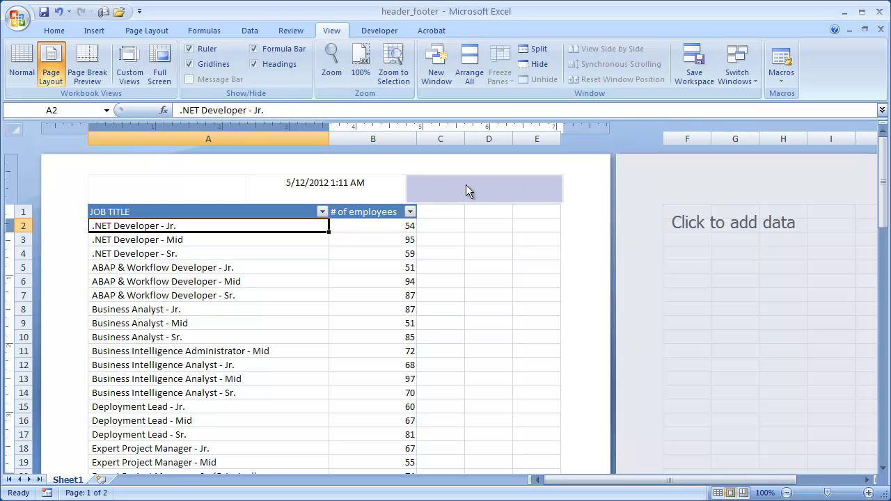
Step: Enable Different First Page and put only the current date in the center section of the first page header
click(327, 185)
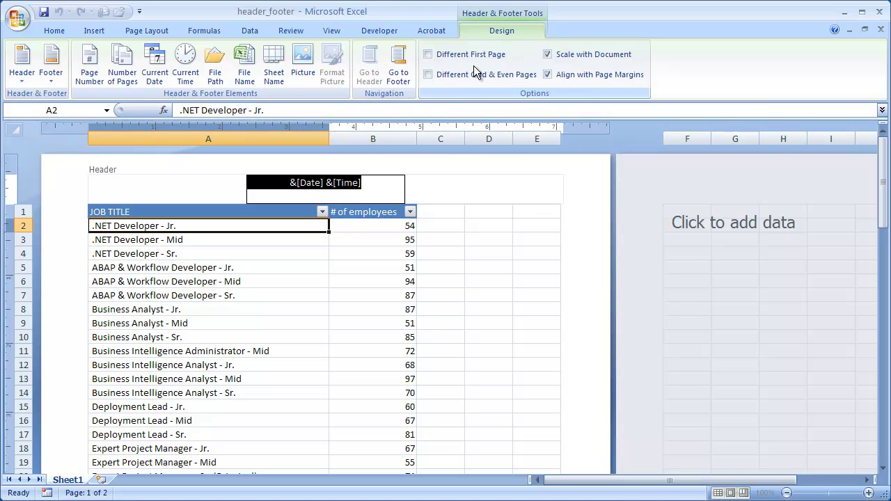
click(428, 54)
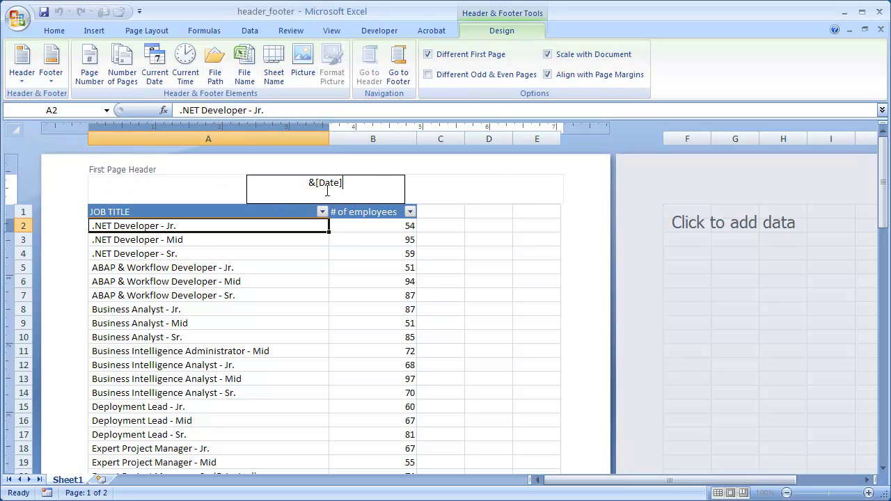
click(460, 256)
Step: Replace the date and time in the second page's center header with the sheet name, then check the first page header
drag(883, 171, 884, 334)
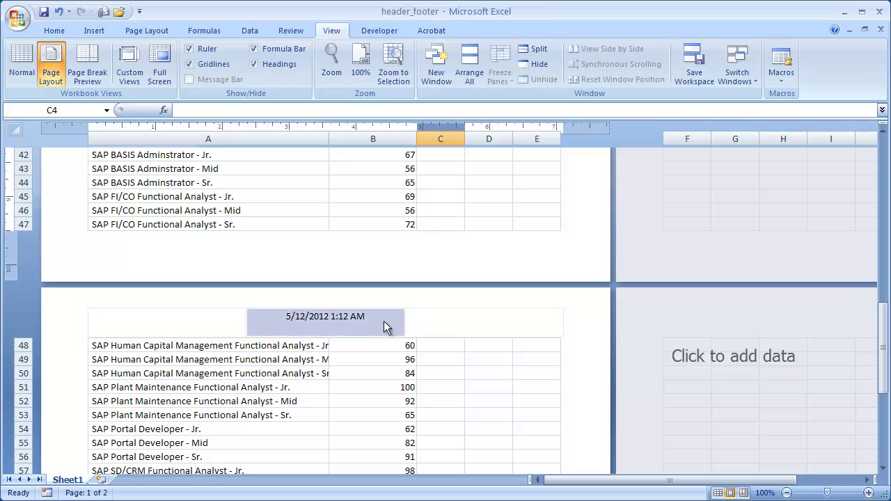
click(339, 319)
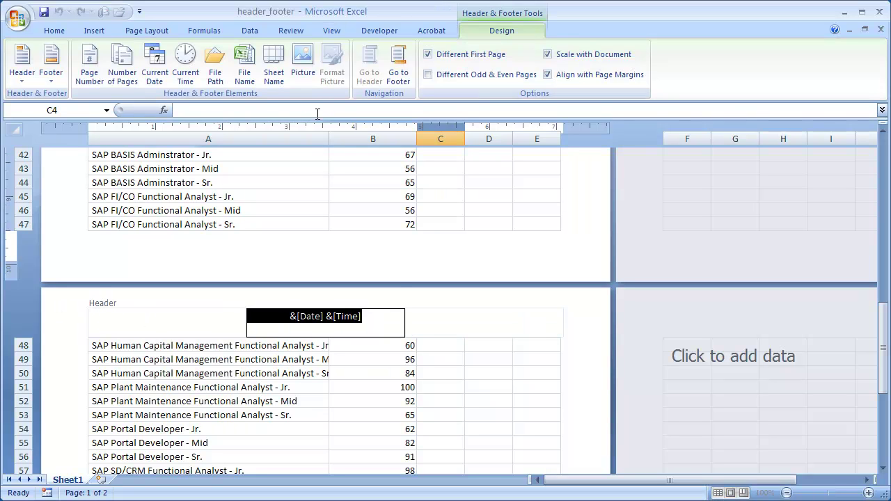
click(274, 64)
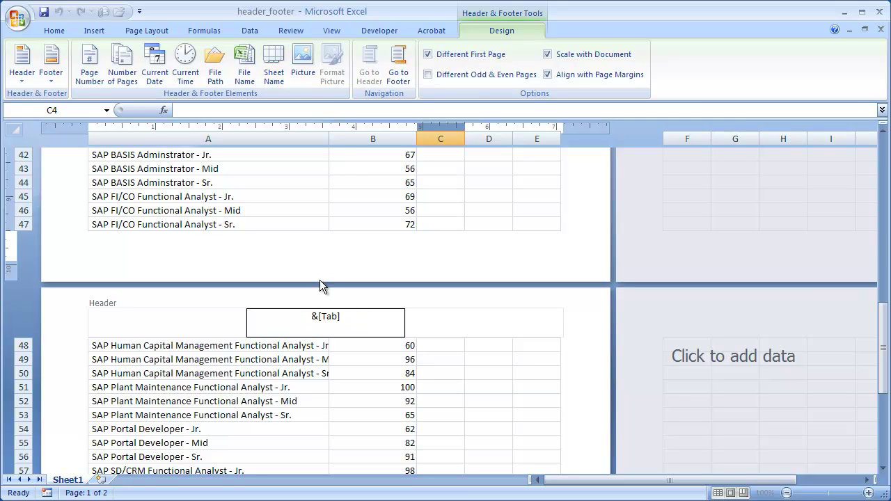
click(590, 350)
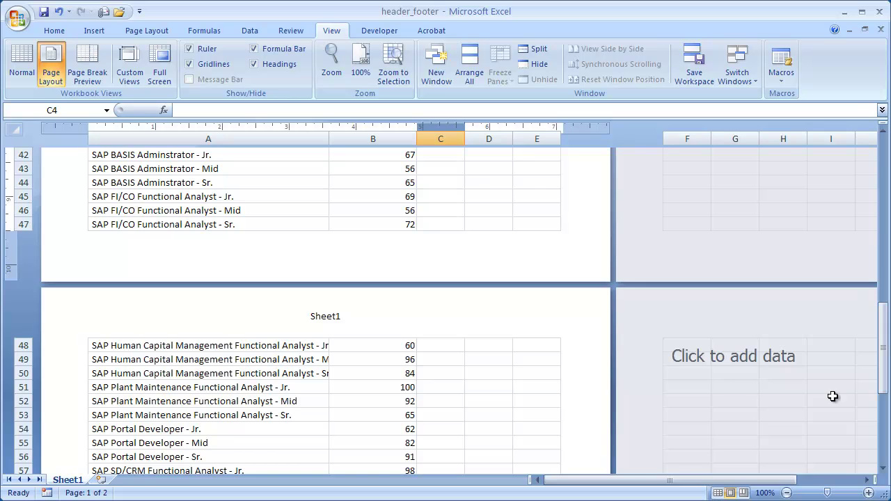
drag(886, 381, 886, 153)
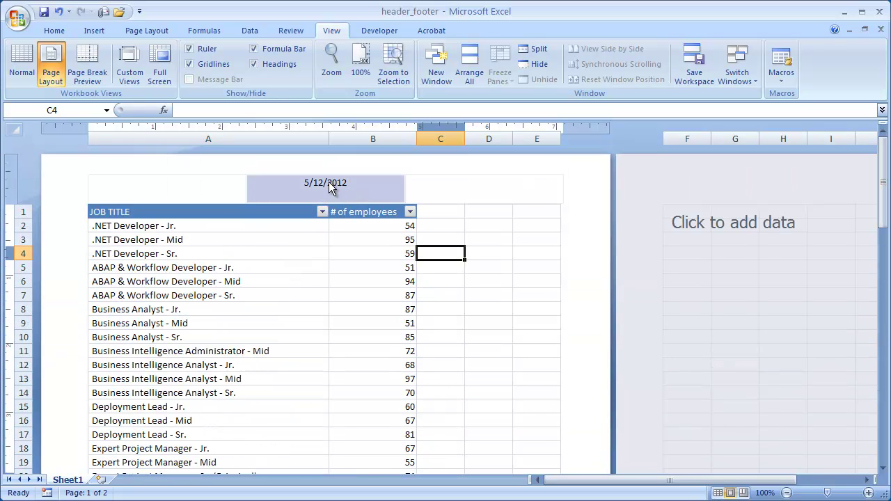
click(160, 182)
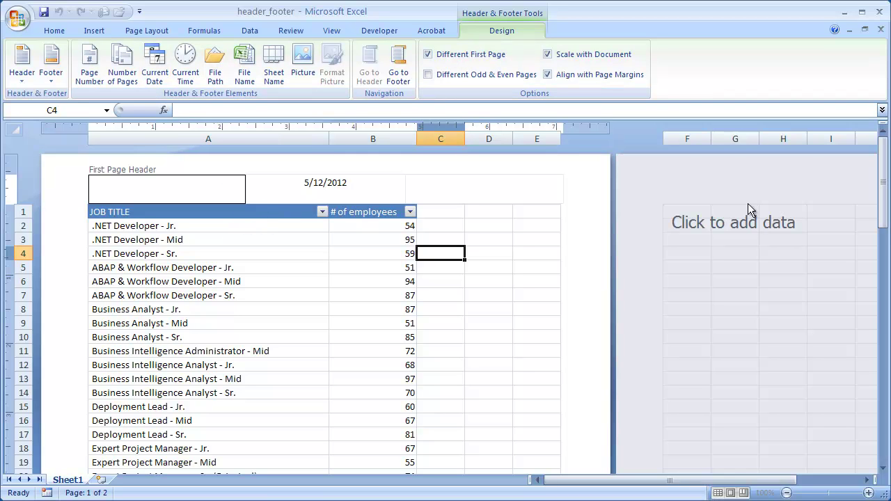
mouse_move(888, 164)
mouse_down()
mouse_move(883, 341)
mouse_move(878, 157)
mouse_up()
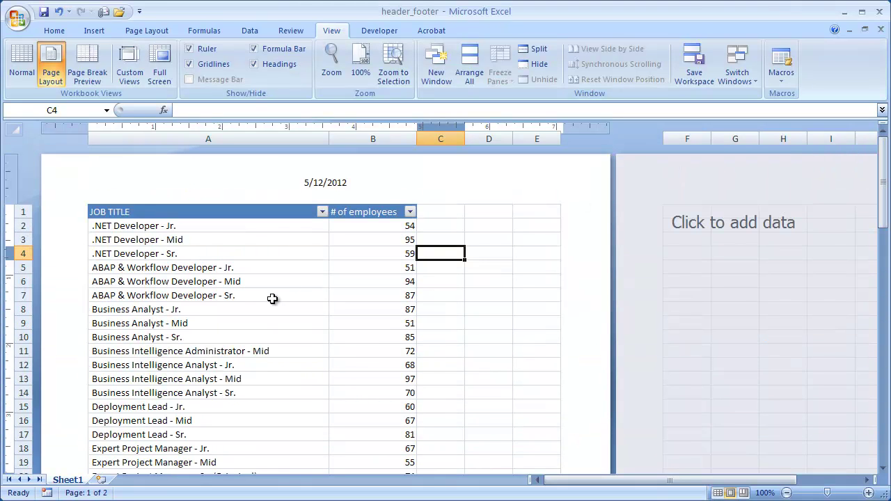